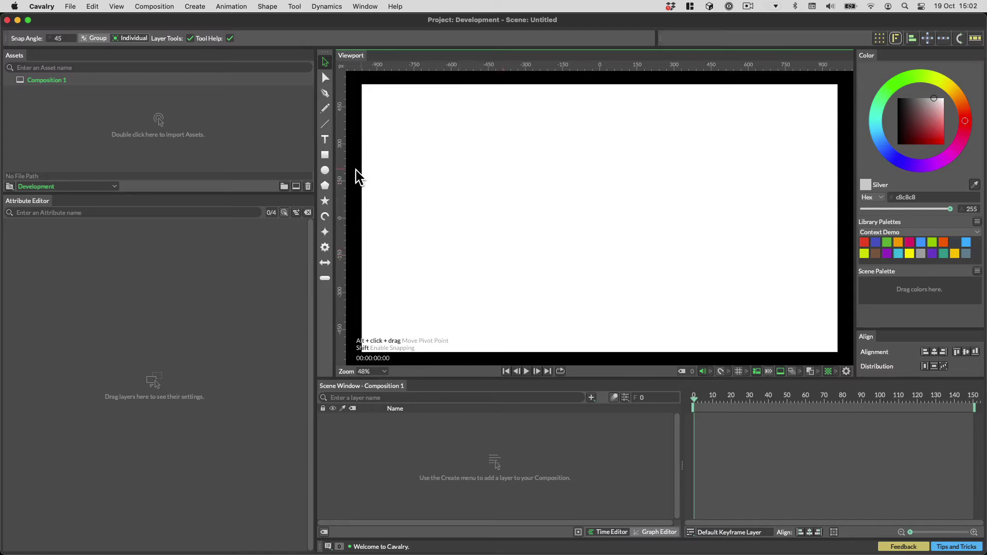
# Step: Add an ellipse, shrink its radius to 81, and duplicate it into a 3x3 grid
pyautogui.click(325, 171)
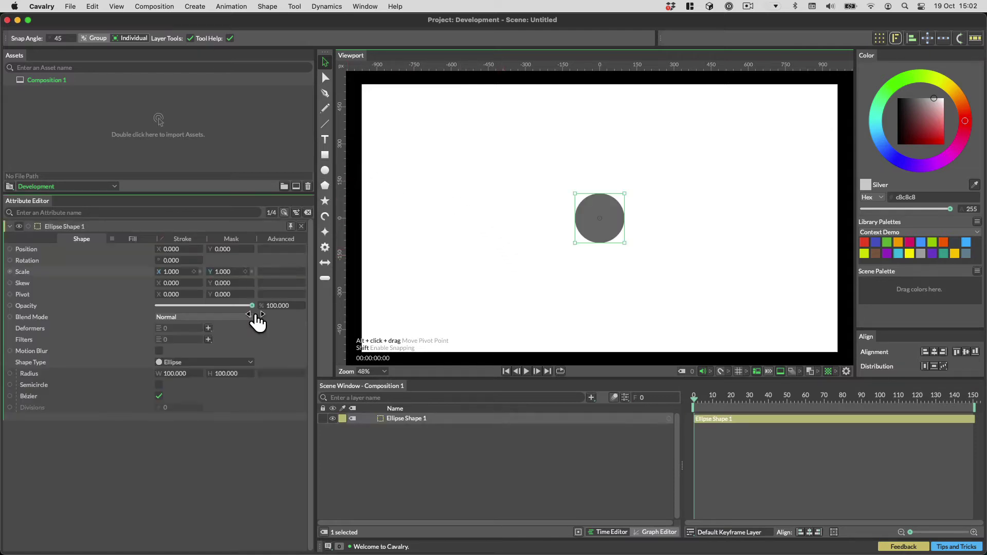
pyautogui.moveTo(191, 374)
pyautogui.mouseDown()
pyautogui.moveTo(177, 374)
pyautogui.moveTo(193, 387)
pyautogui.mouseUp()
pyautogui.click(879, 39)
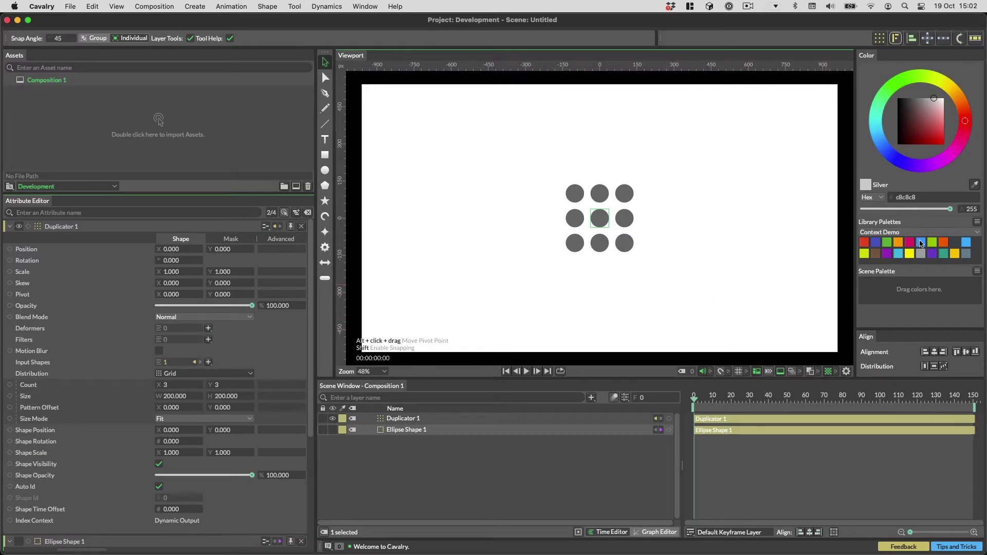
# Step: Create Color Array 2 from the Context Demo palette and connect it to Ellipse Shape 1's Fill Color
pyautogui.click(977, 222)
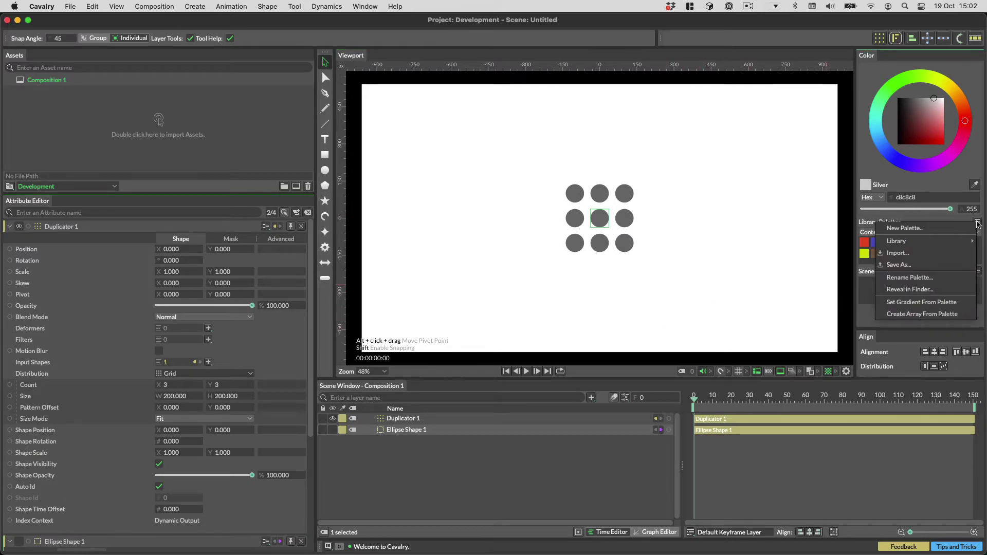
pyautogui.click(922, 313)
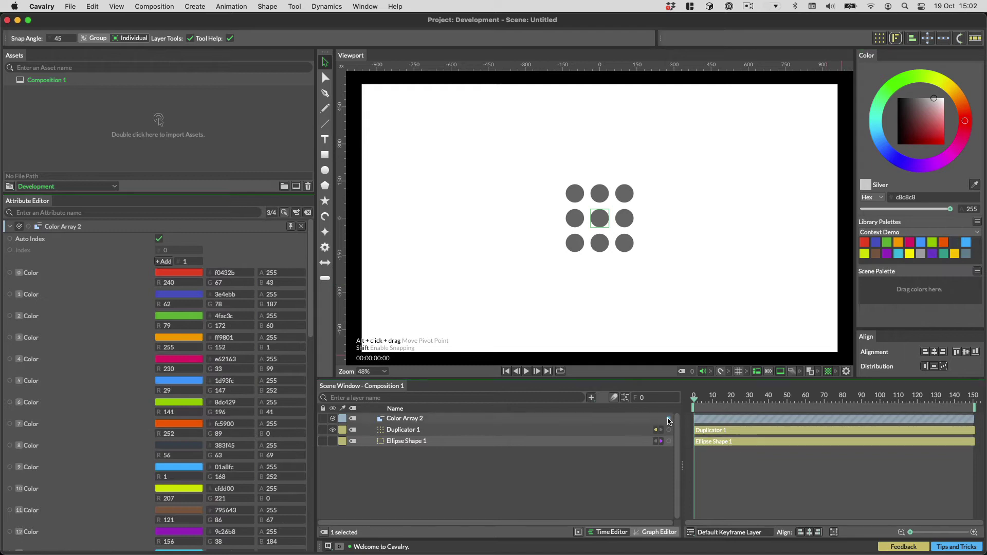
pyautogui.moveTo(669, 418); pyautogui.dragTo(623, 447)
pyautogui.click(636, 453)
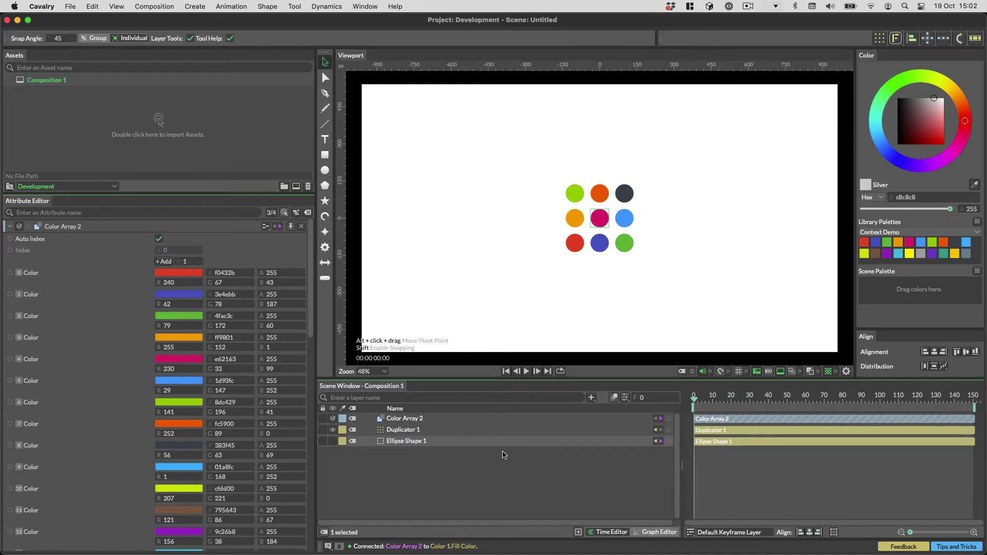
pyautogui.click(526, 434)
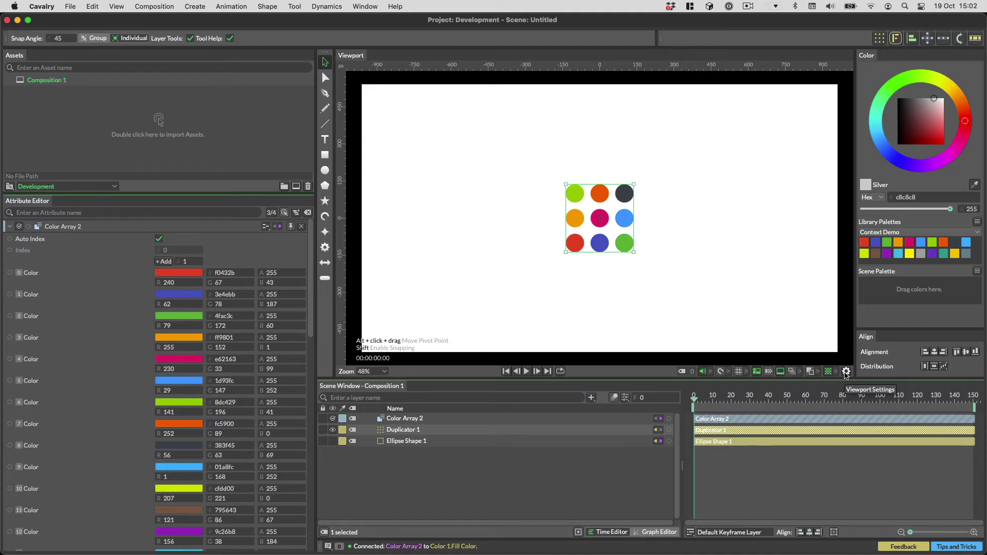
pyautogui.click(846, 371)
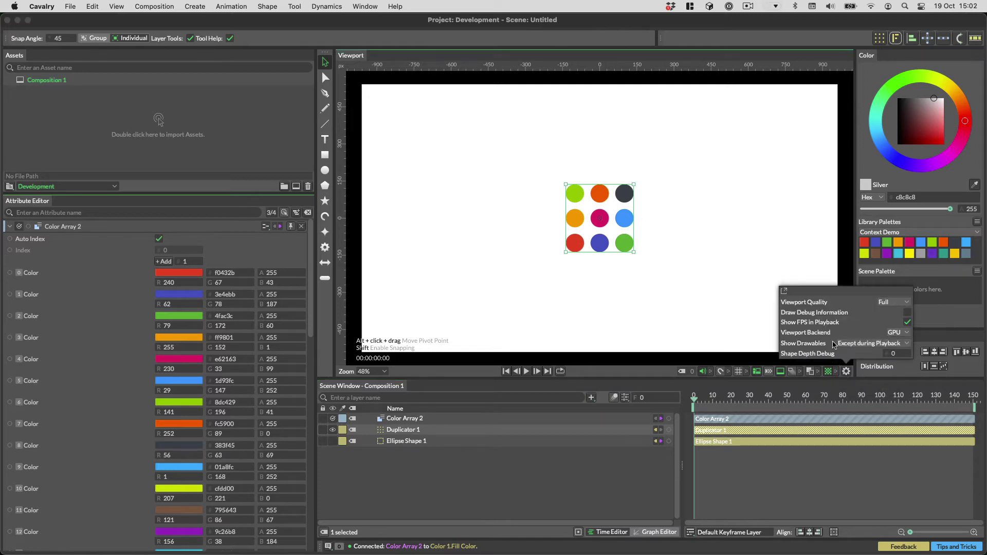
pyautogui.click(908, 313)
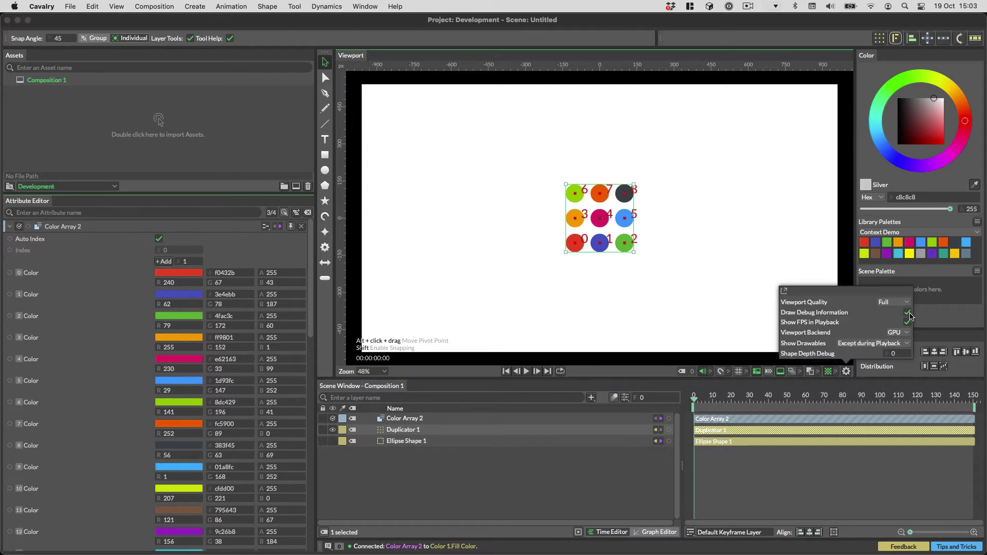
pyautogui.click(452, 436)
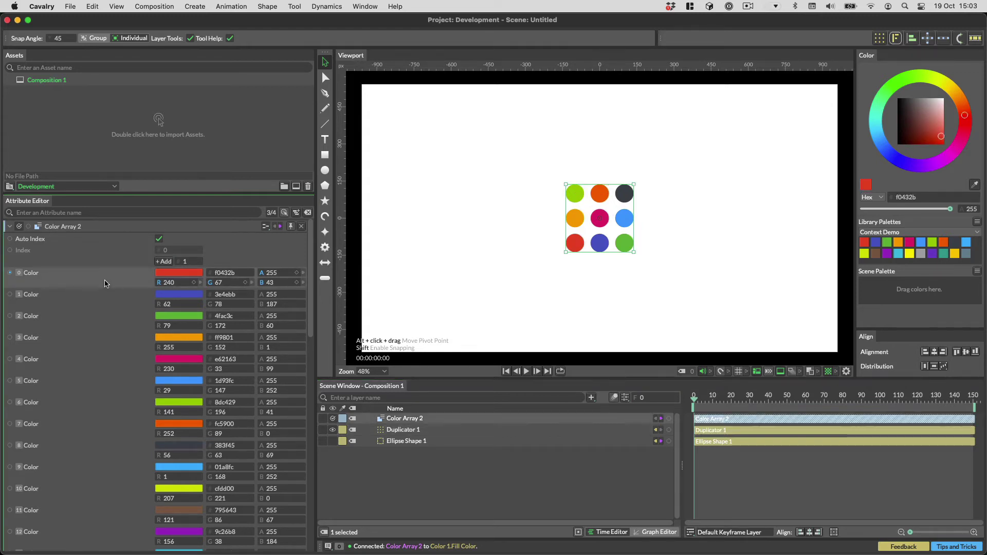
pyautogui.click(575, 246)
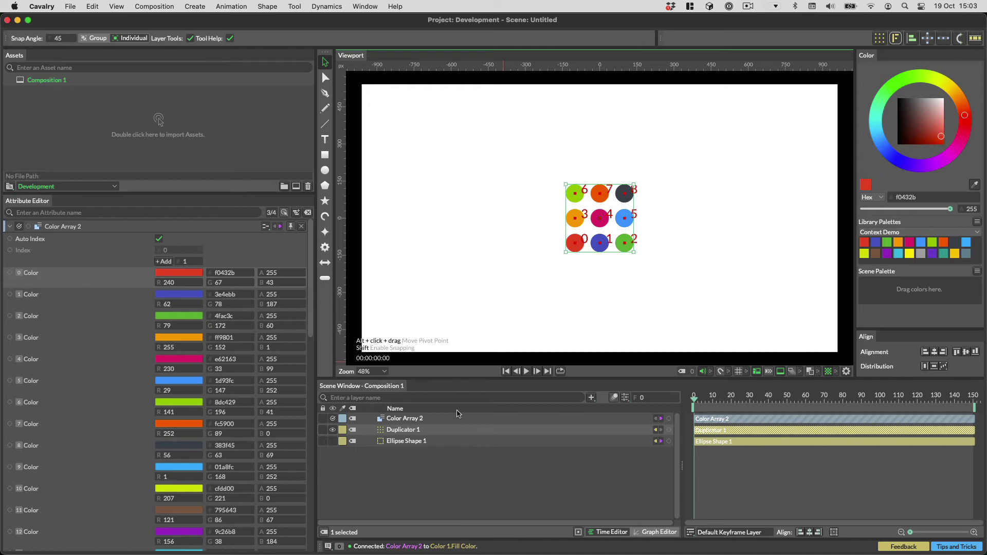
pyautogui.click(846, 371)
pyautogui.click(908, 312)
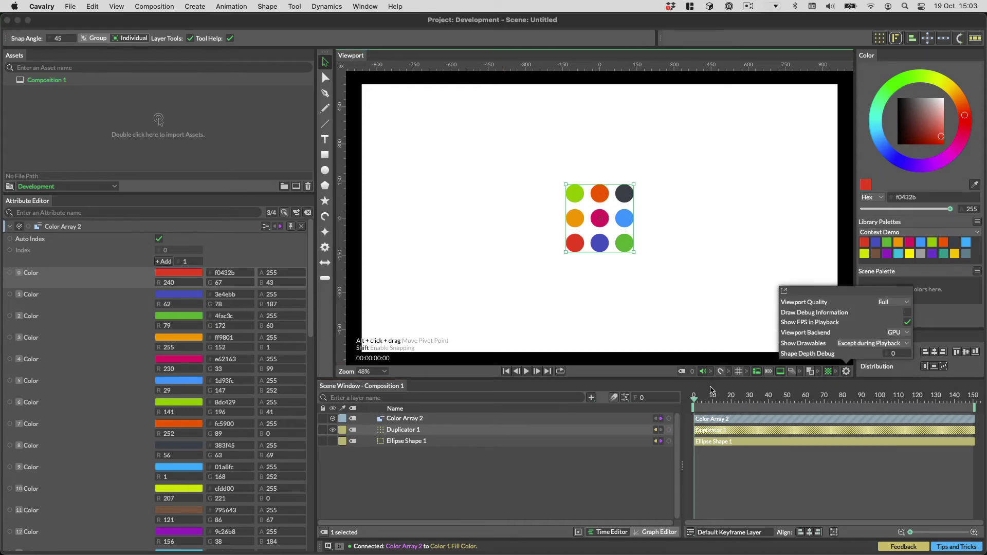
pyautogui.click(584, 390)
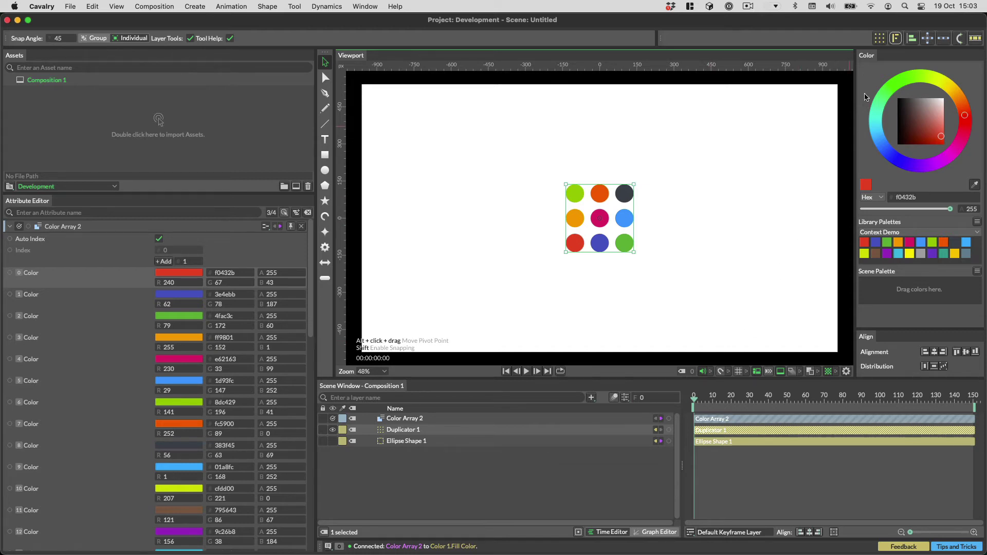
# Step: Add Duplicator 2 with count 2 x 1 and Size W 533 around the circle grid
pyautogui.click(879, 39)
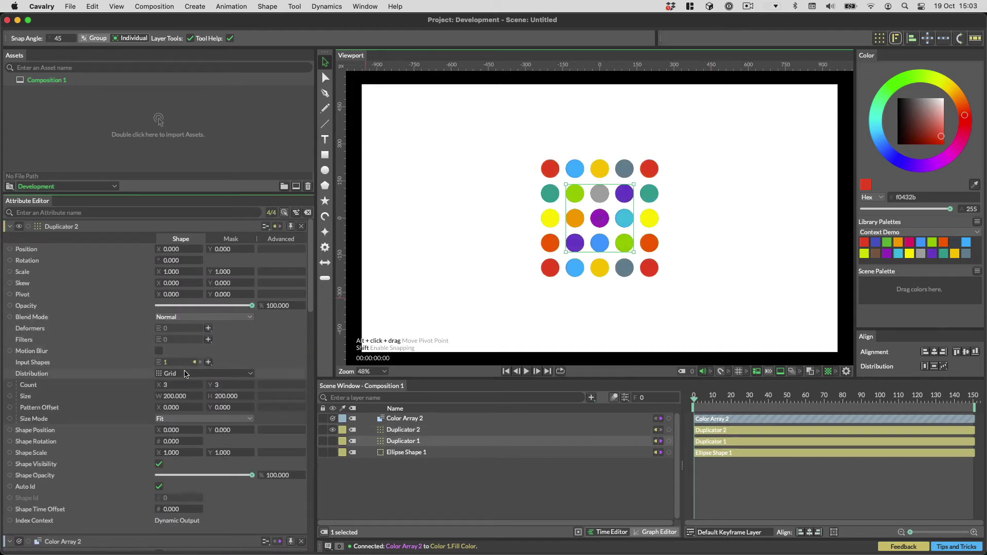
pyautogui.write('2')
pyautogui.press('Tab')
pyautogui.write('1')
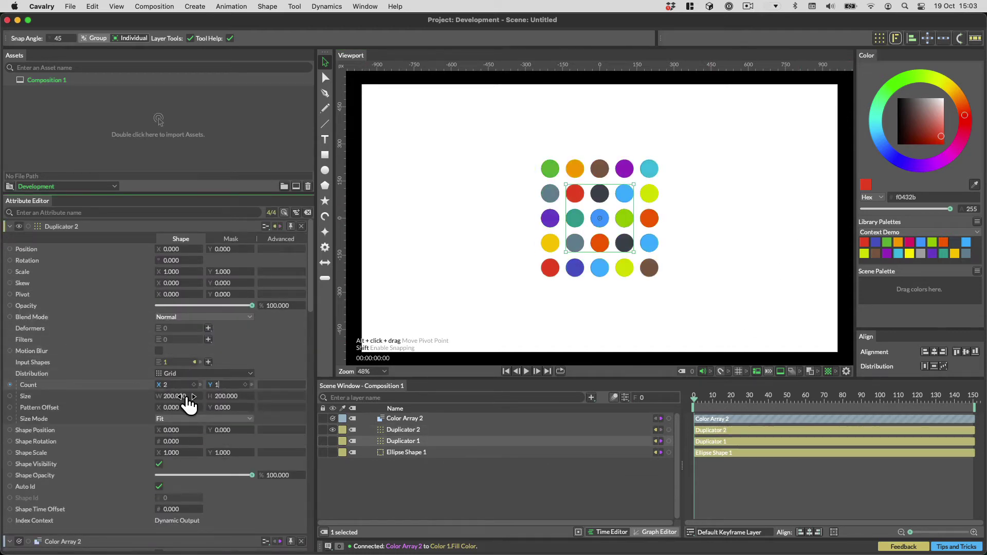
pyautogui.moveTo(186, 397); pyautogui.dragTo(242, 397)
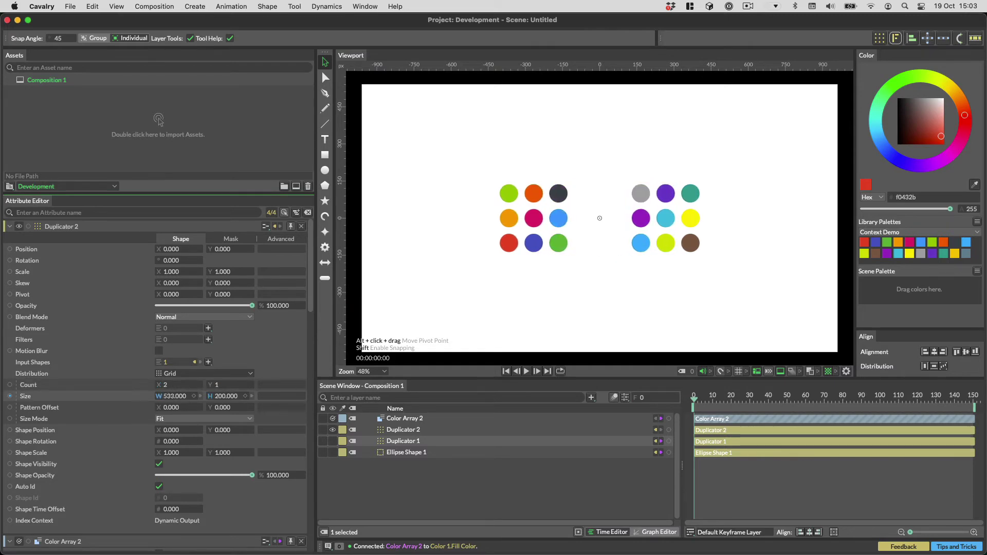
pyautogui.click(437, 433)
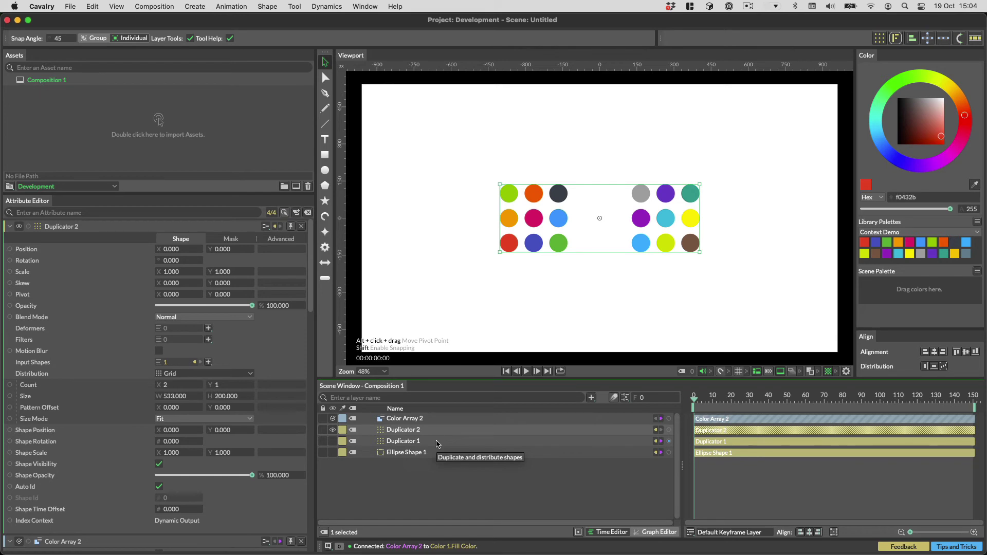
# Step: Turn off Use Incoming Index under Advanced for Duplicator 1
pyautogui.click(438, 444)
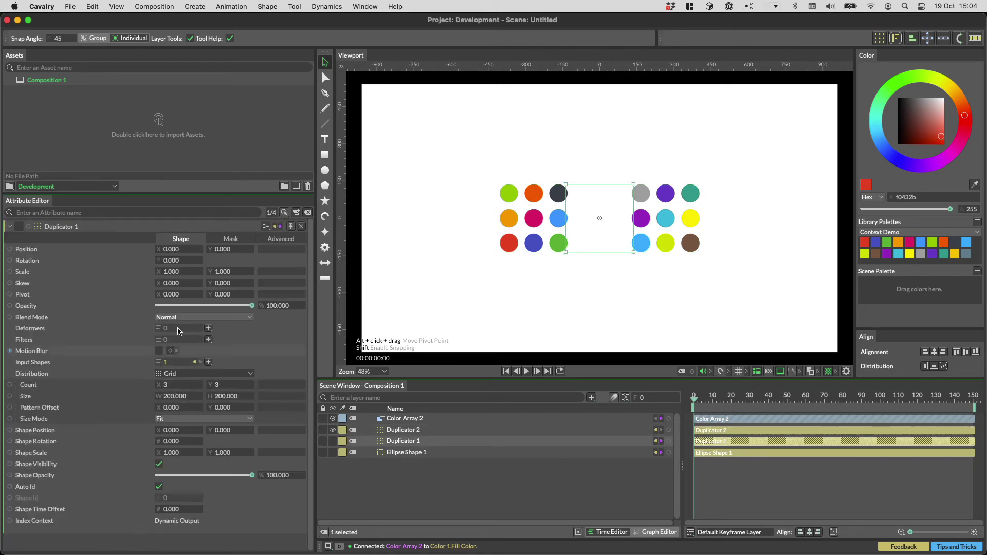
pyautogui.rightClick(176, 231)
pyautogui.moveTo(216, 270)
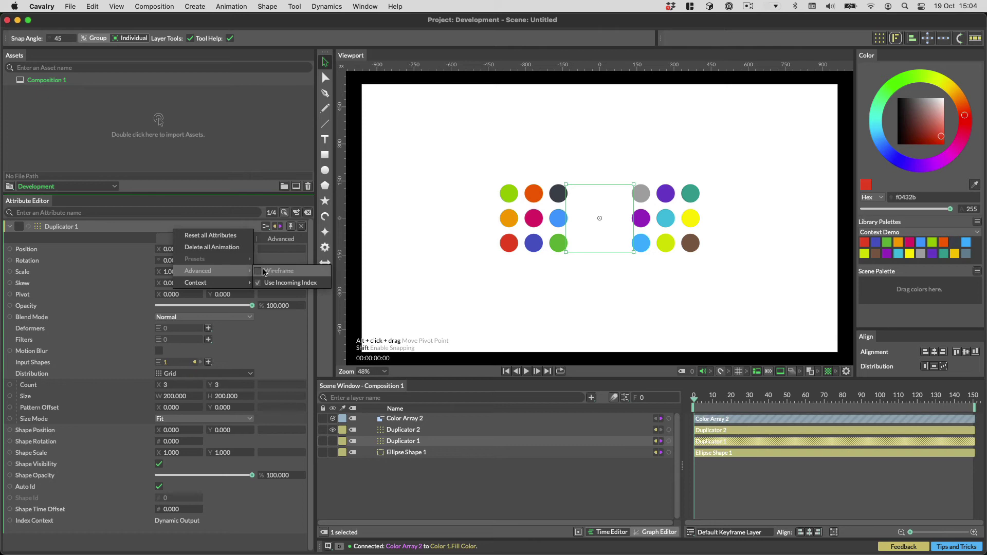
pyautogui.click(287, 283)
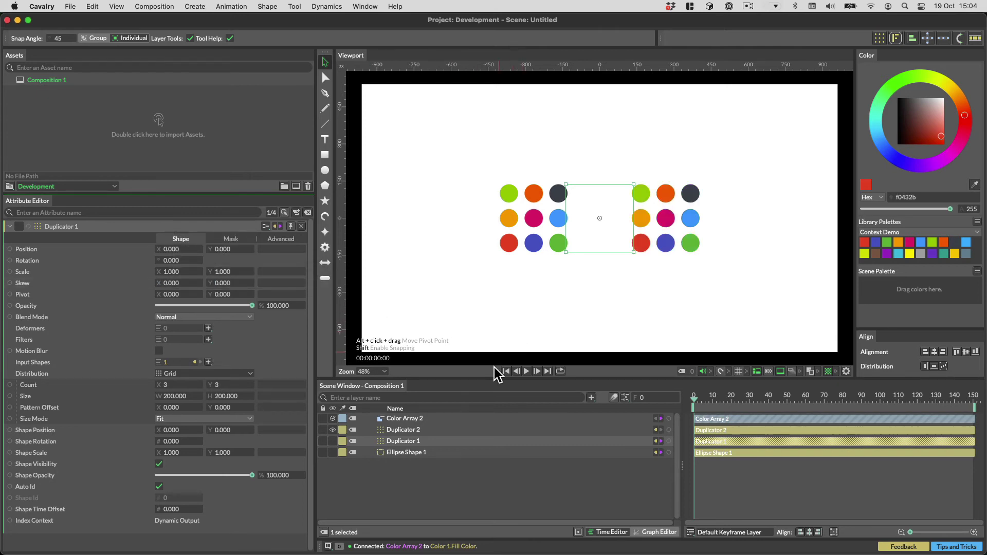
pyautogui.click(461, 466)
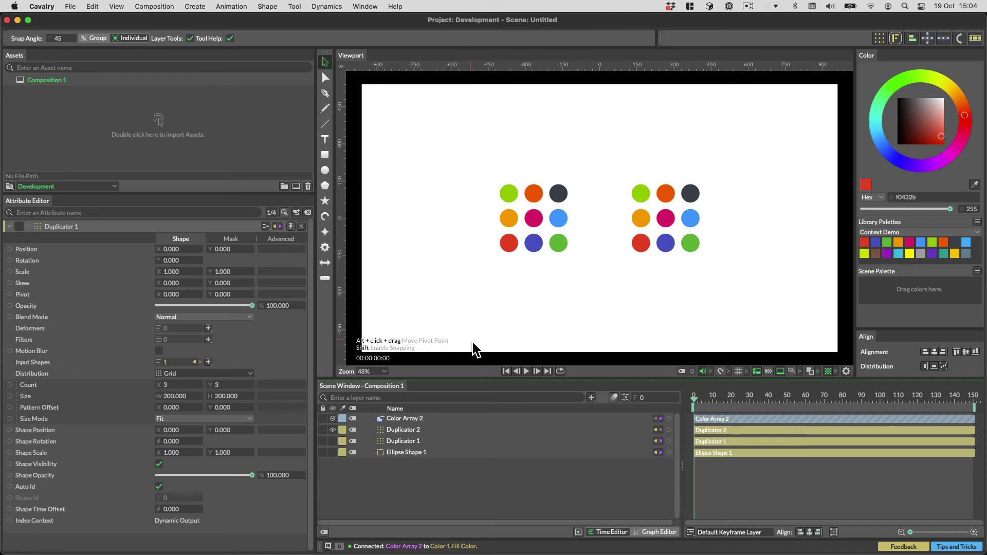
# Step: Connect Duplicator 2's Index Context to Color Array 2's Index attribute
pyautogui.click(409, 431)
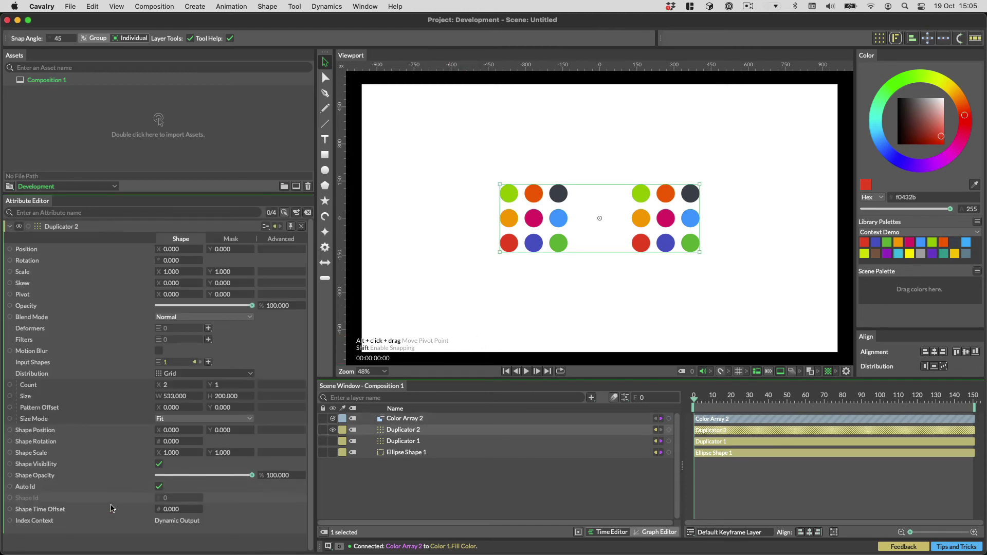
pyautogui.click(80, 525)
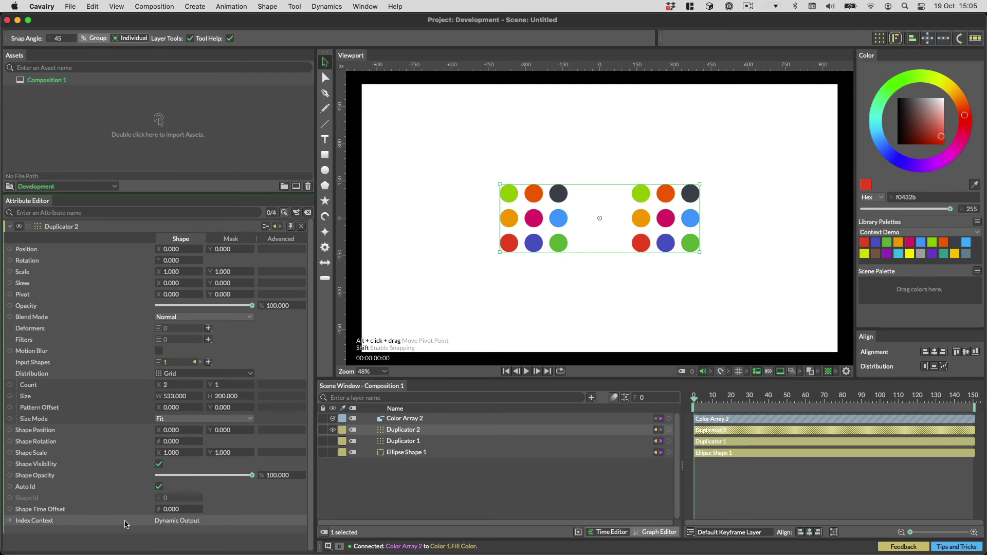
pyautogui.moveTo(10, 520); pyautogui.dragTo(420, 420)
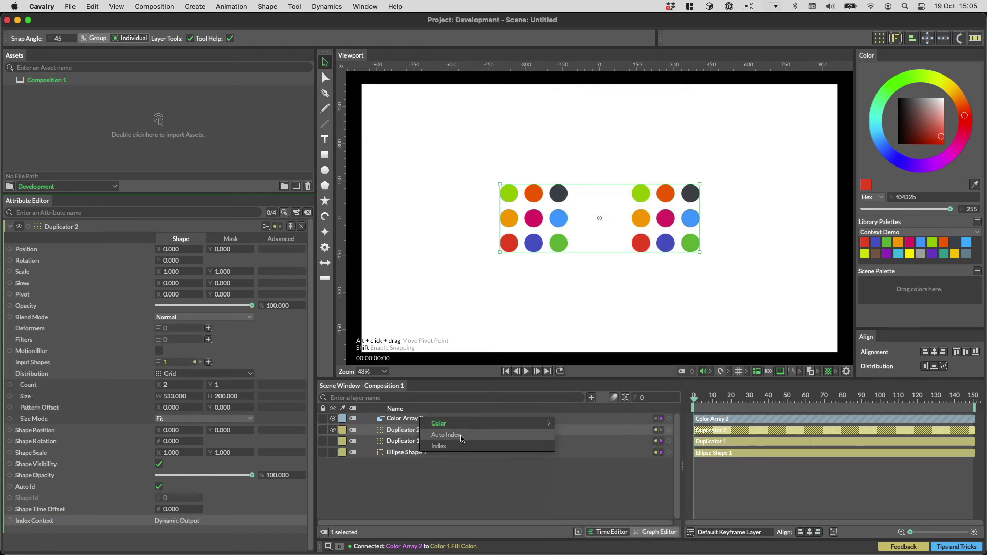
pyautogui.click(450, 447)
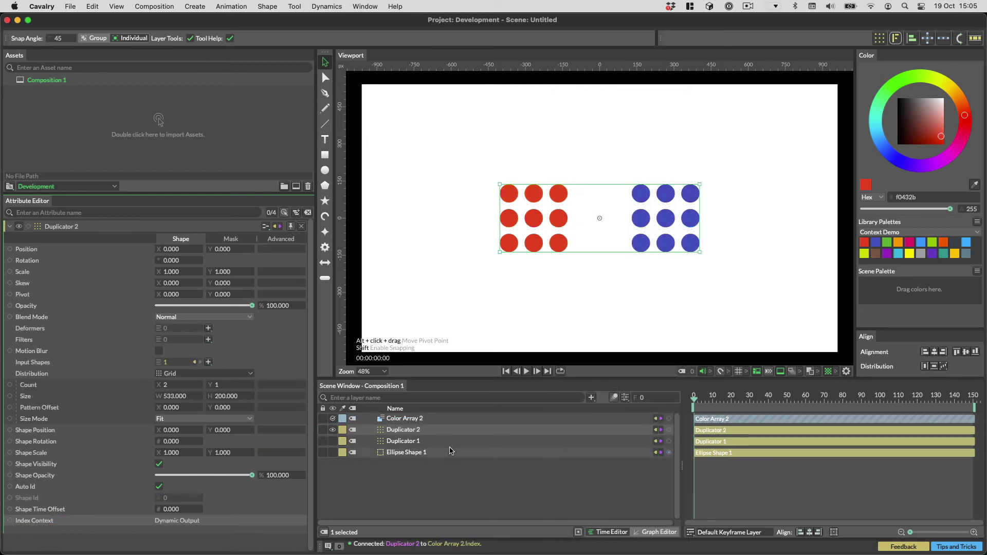
pyautogui.click(426, 421)
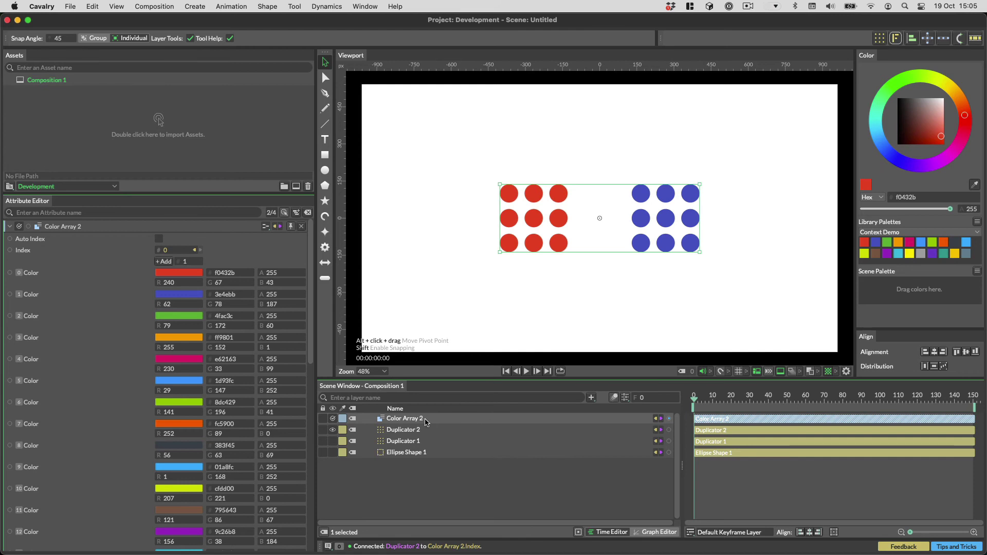
# Step: Enable Draw Debug Information in the viewport settings and inspect Color Array 2's Color 1
pyautogui.click(846, 372)
pyautogui.click(908, 313)
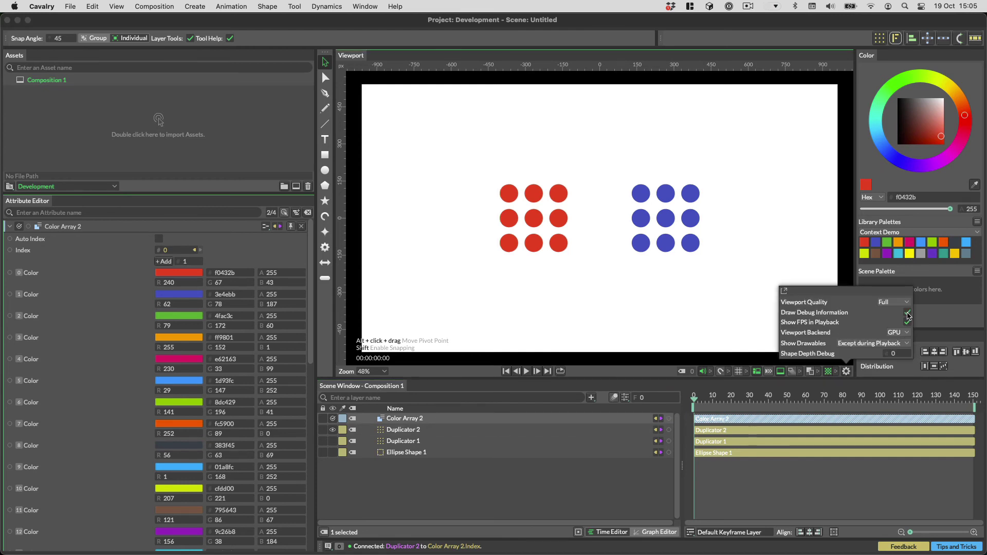
pyautogui.click(422, 431)
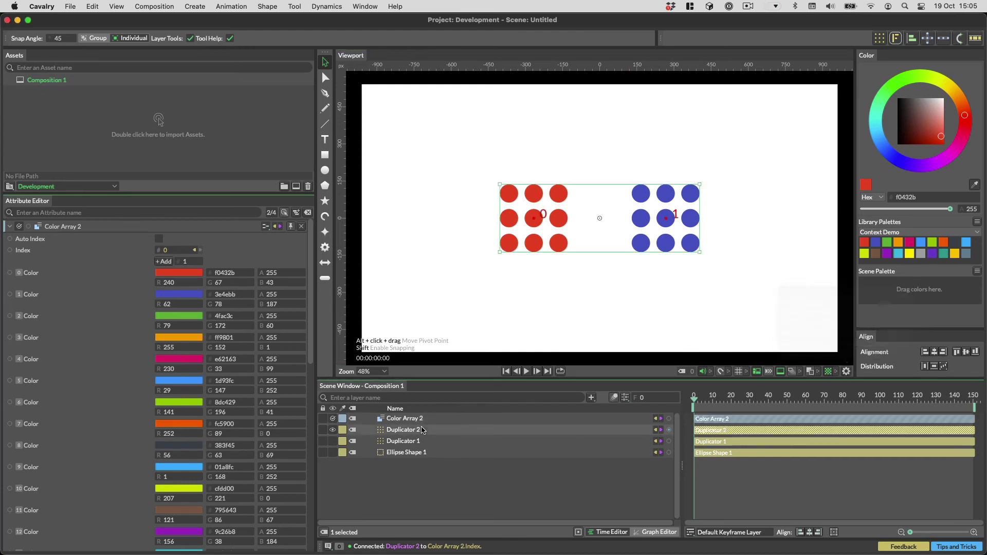
pyautogui.click(160, 296)
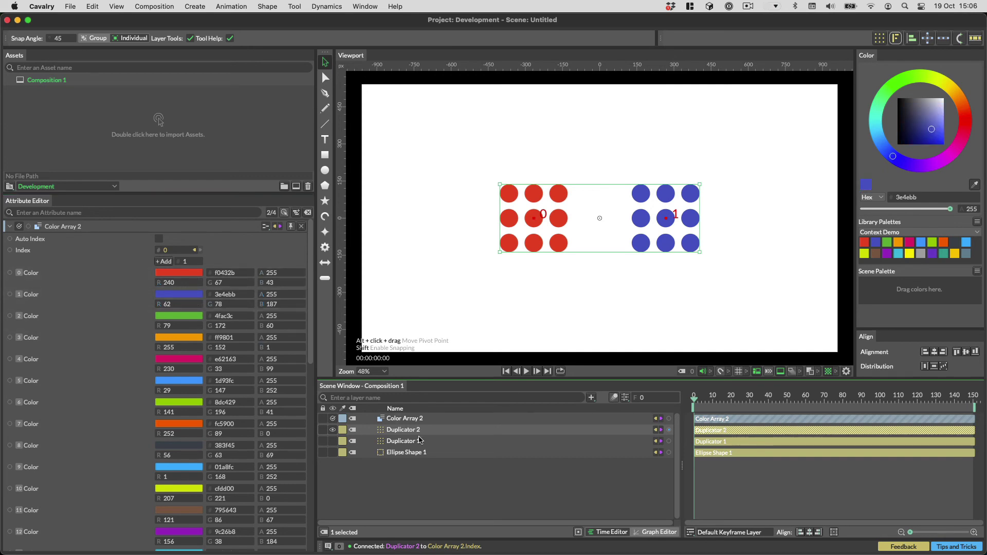
# Step: Add a Context Index utility by searching 'context' in the Scene Window
pyautogui.press('Tab')
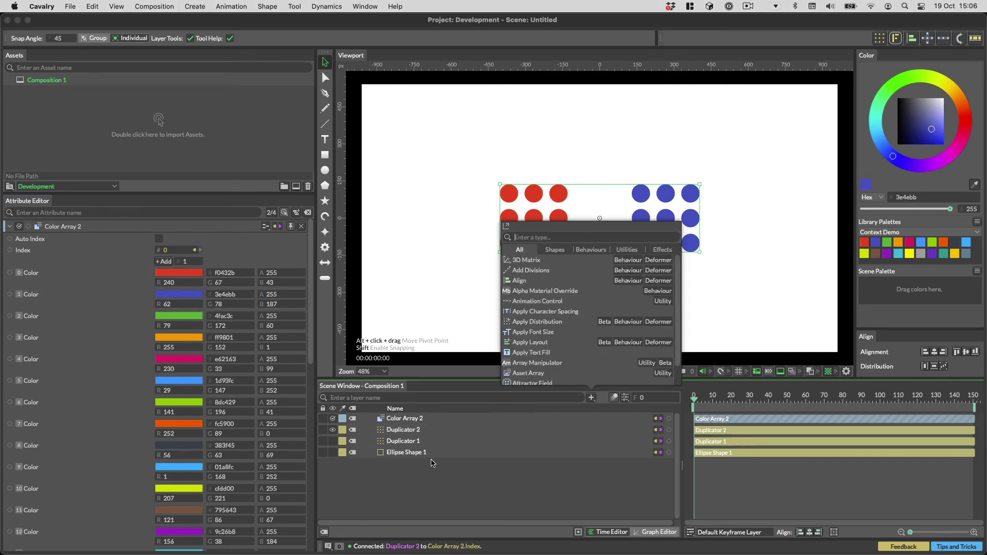
pyautogui.write('context')
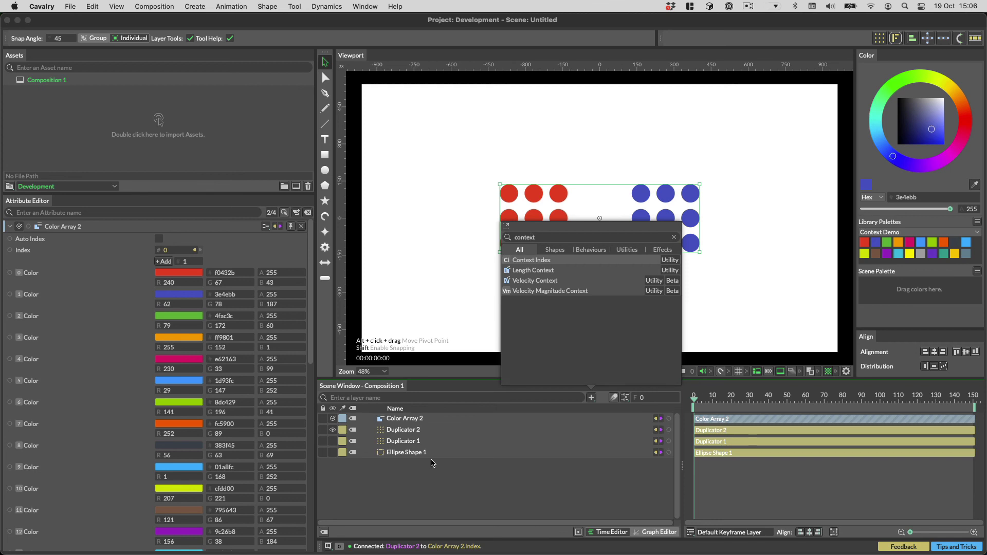
pyautogui.press('Return')
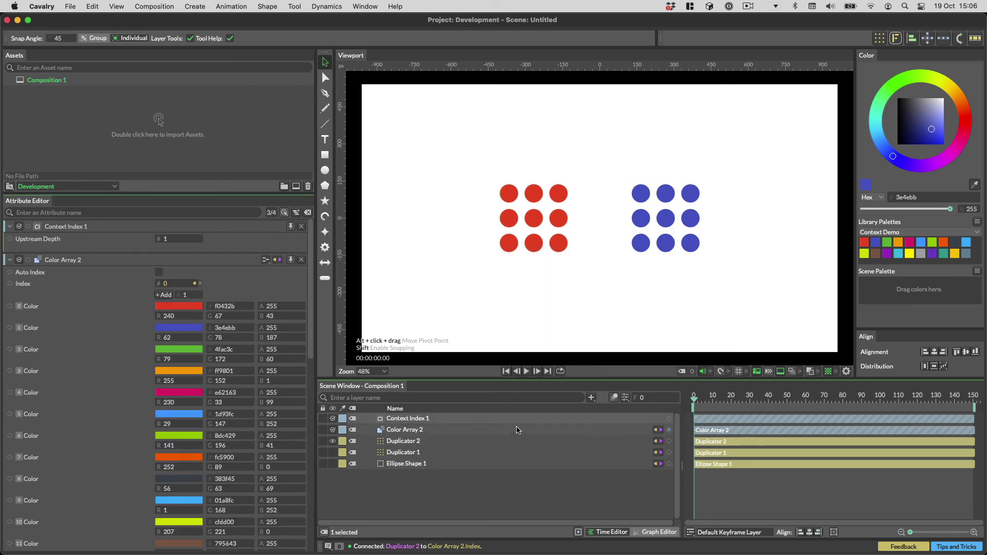
# Step: Connect Context Index 1 to Color Array 2's Index and set Upstream Depth to 2
pyautogui.moveTo(669, 418); pyautogui.dragTo(78, 284)
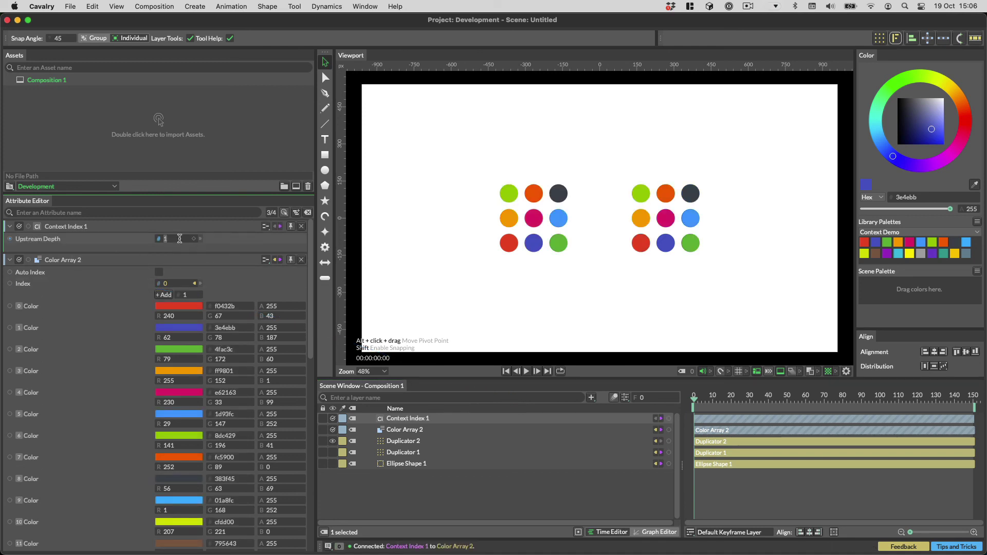
pyautogui.write('2')
pyautogui.press('Return')
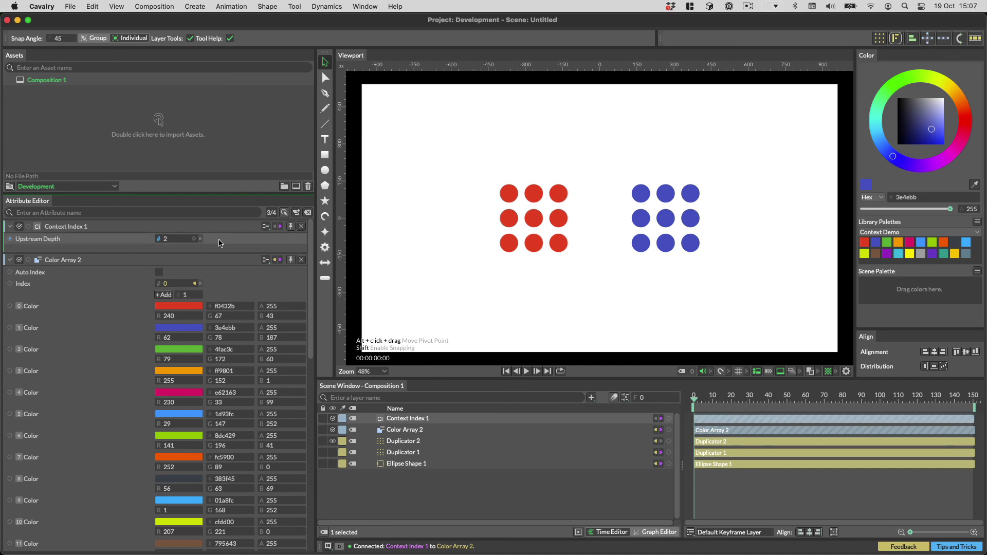
pyautogui.press('Tab')
# Step: Add a Spreadsheet utility and connect Context Index 1's output to its Row Index
pyautogui.write('spread')
pyautogui.press('Return')
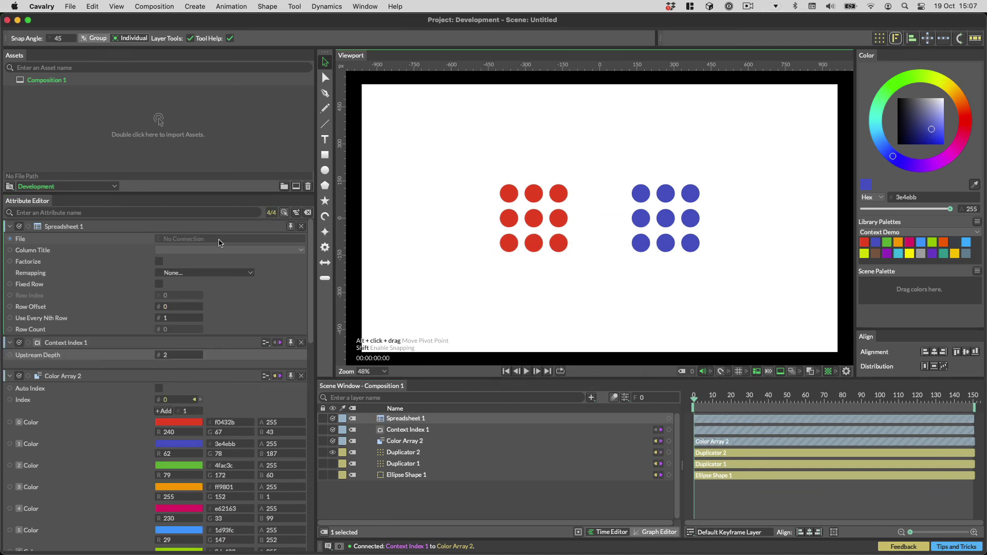
pyautogui.moveTo(29, 342); pyautogui.dragTo(38, 299)
pyautogui.click(159, 284)
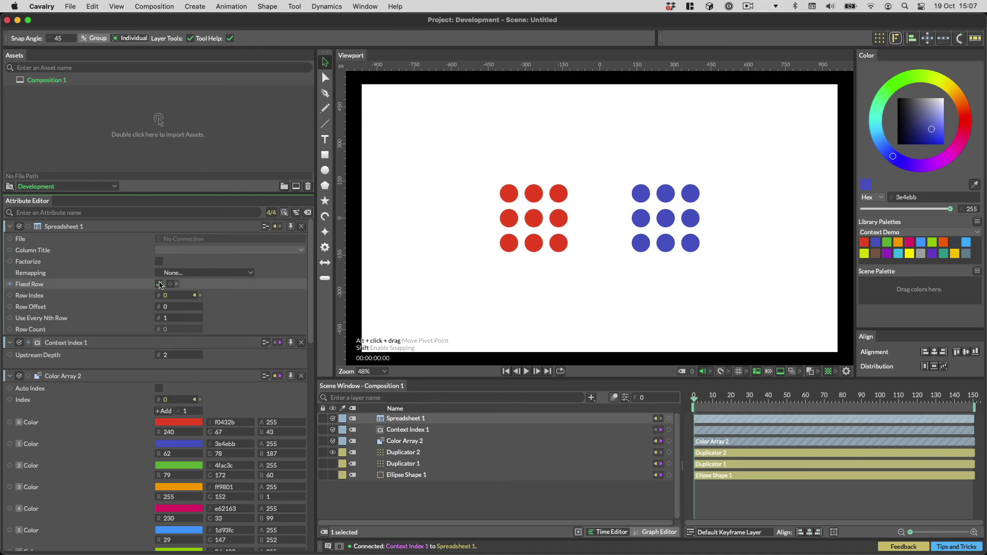